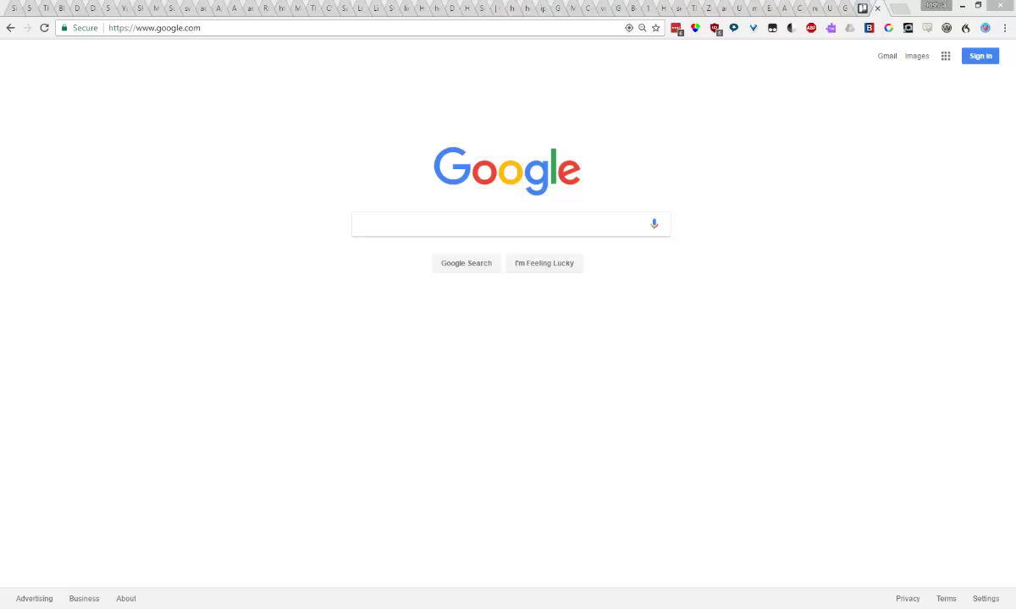
Search Google for 'trello accessible technology' and open the Accessible Technology (software) - Trello result
left_click(408, 221)
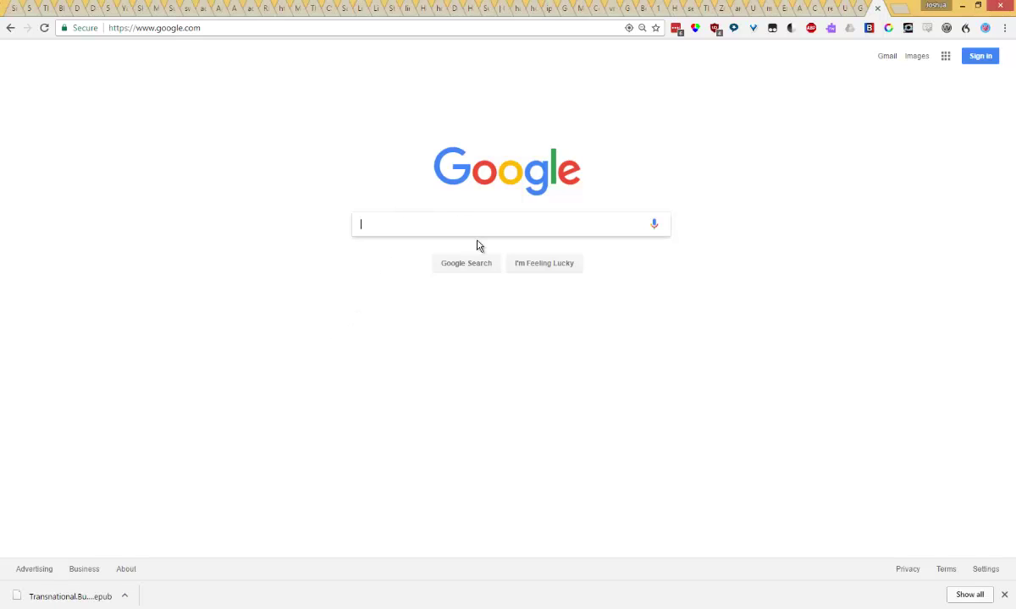
type("tre")
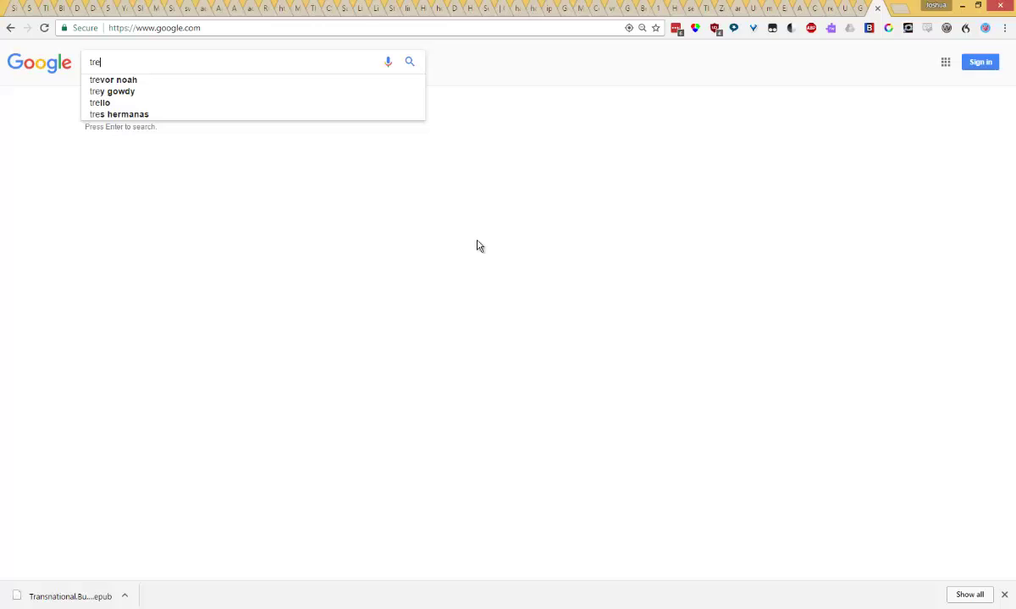
type("llo accessible technolo")
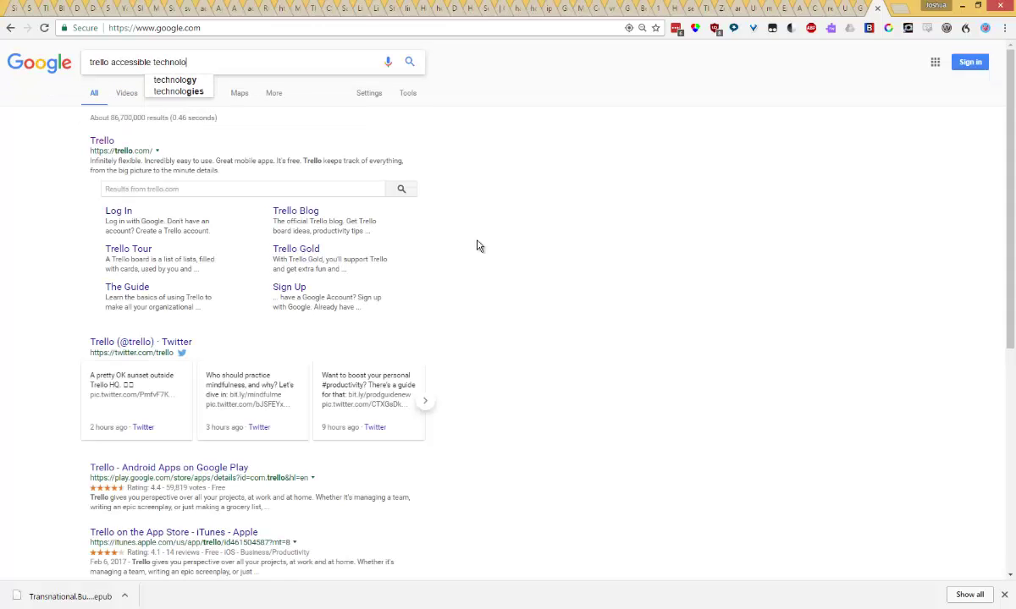
type("gy")
key("Return")
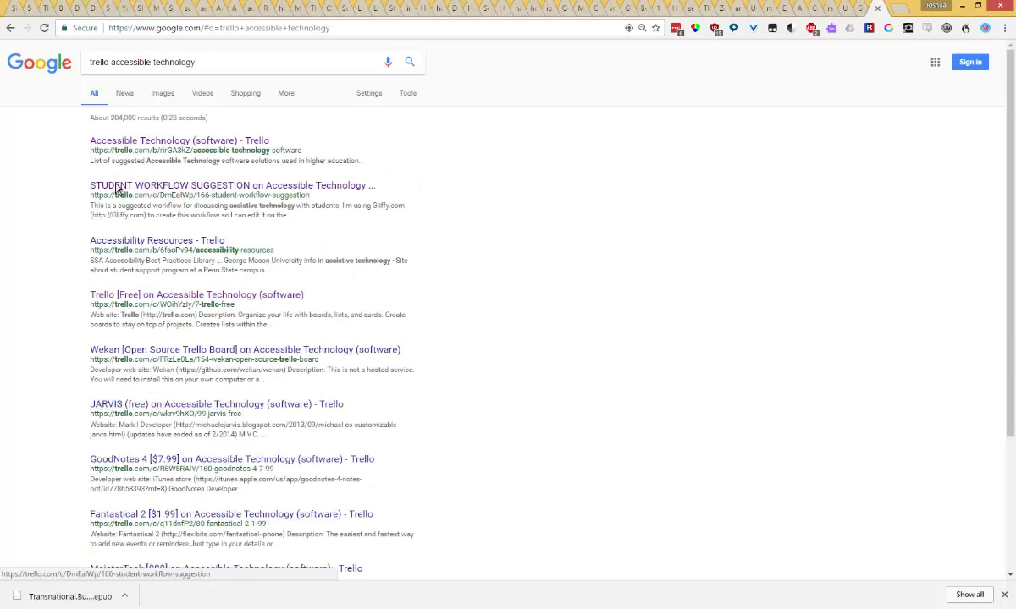
left_click(123, 144)
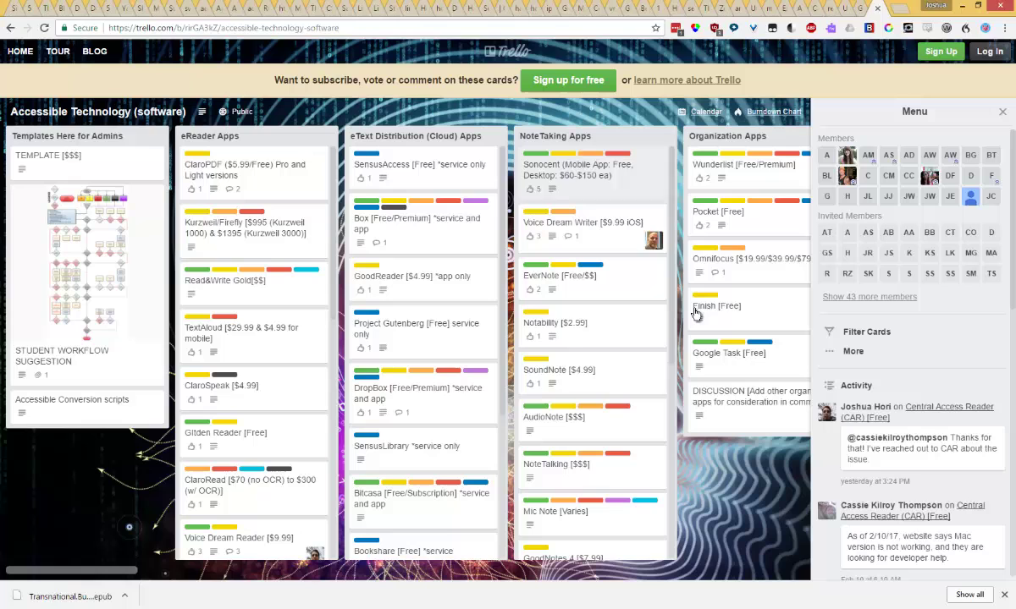
Close the board's Menu side panel and scroll the lists sideways toward Class Planner
left_click(1002, 112)
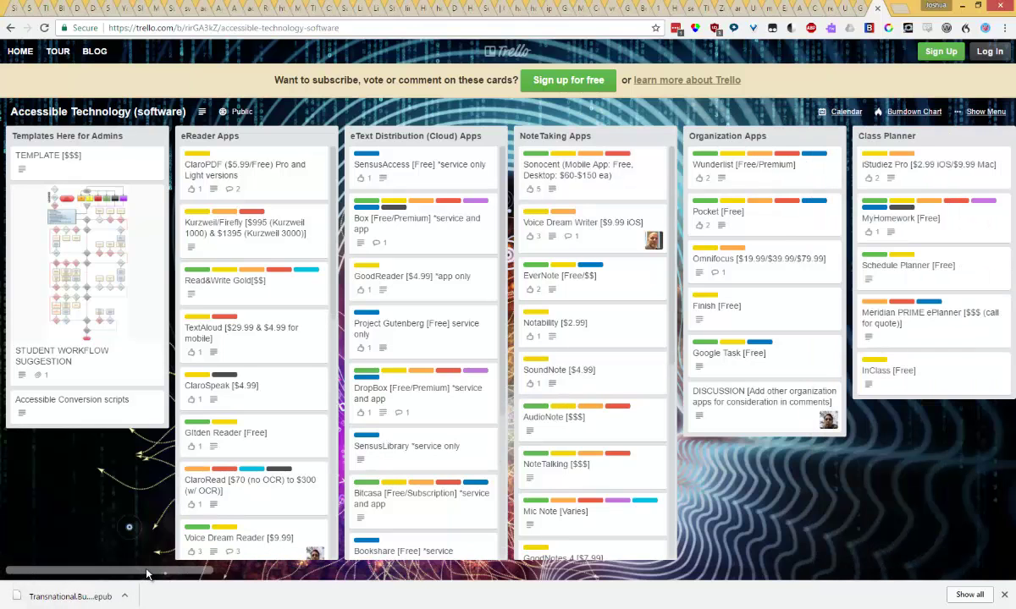
left_click_drag(157, 572, 80, 572)
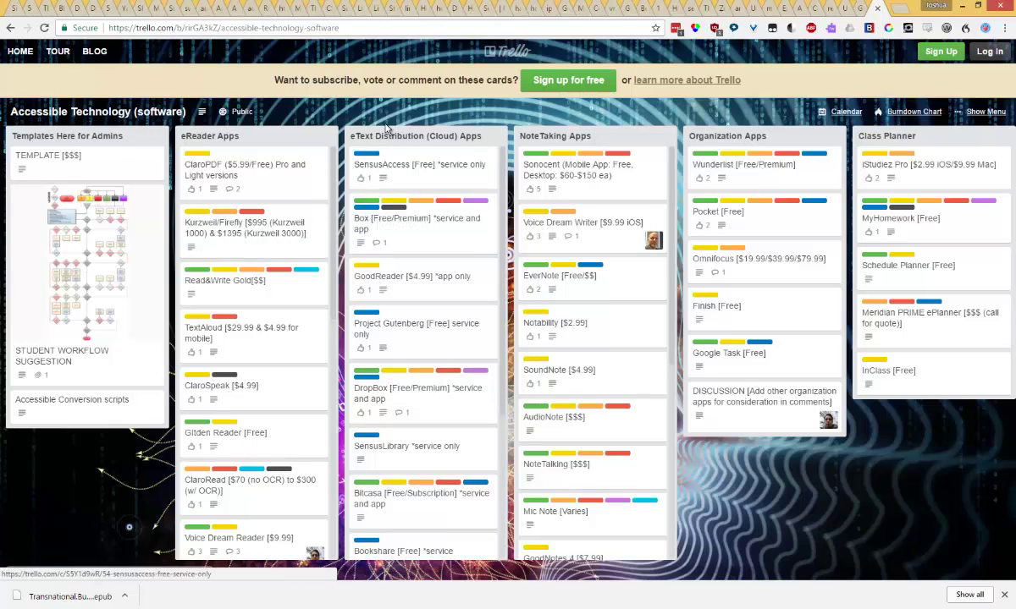
Open the Box [Free/Premium] card and highlight its Web site heading and description paragraphs
left_click(421, 228)
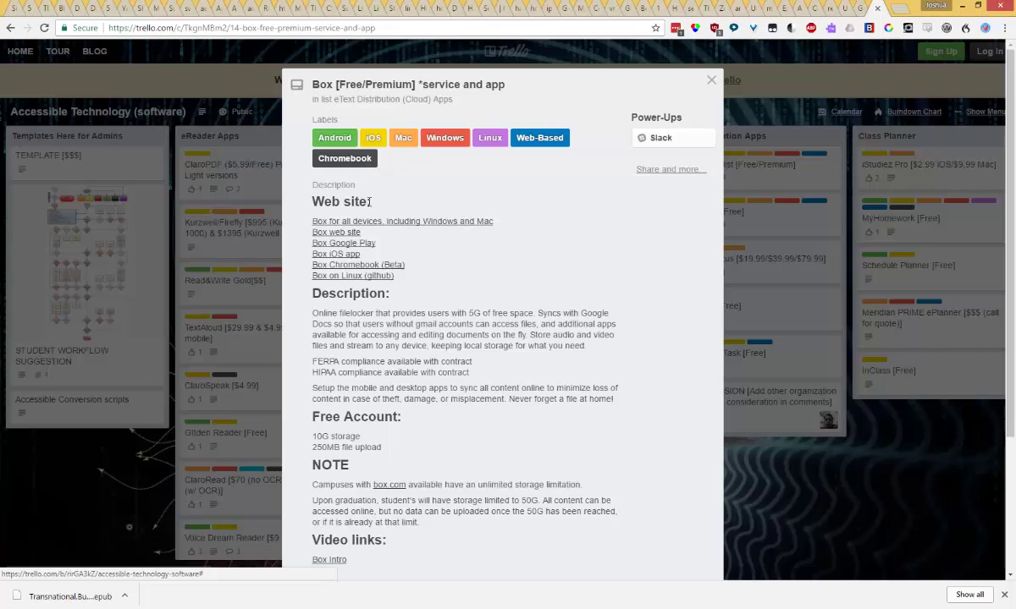
triple_click(317, 200)
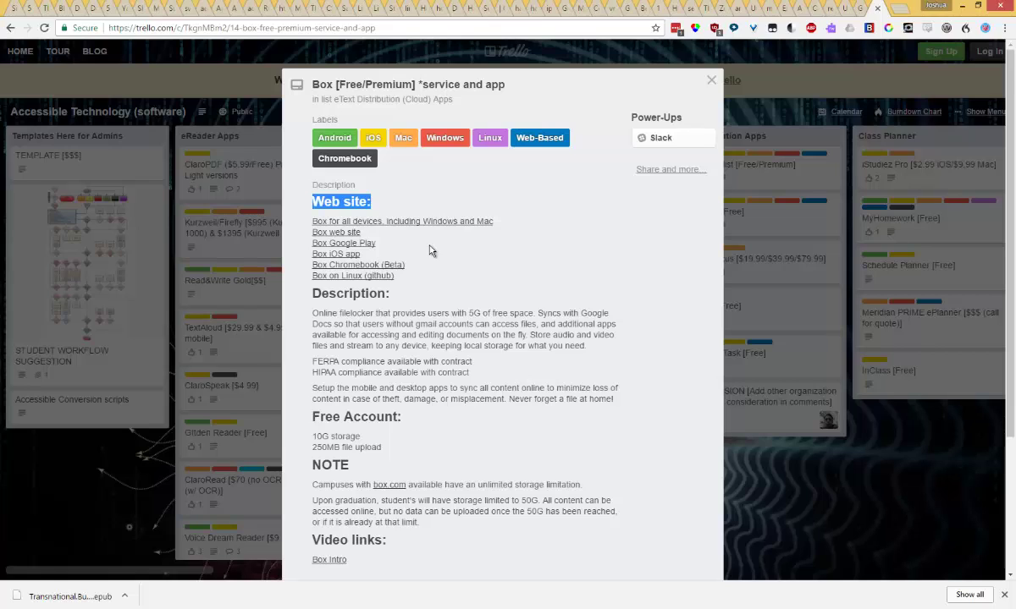
double_click(397, 295)
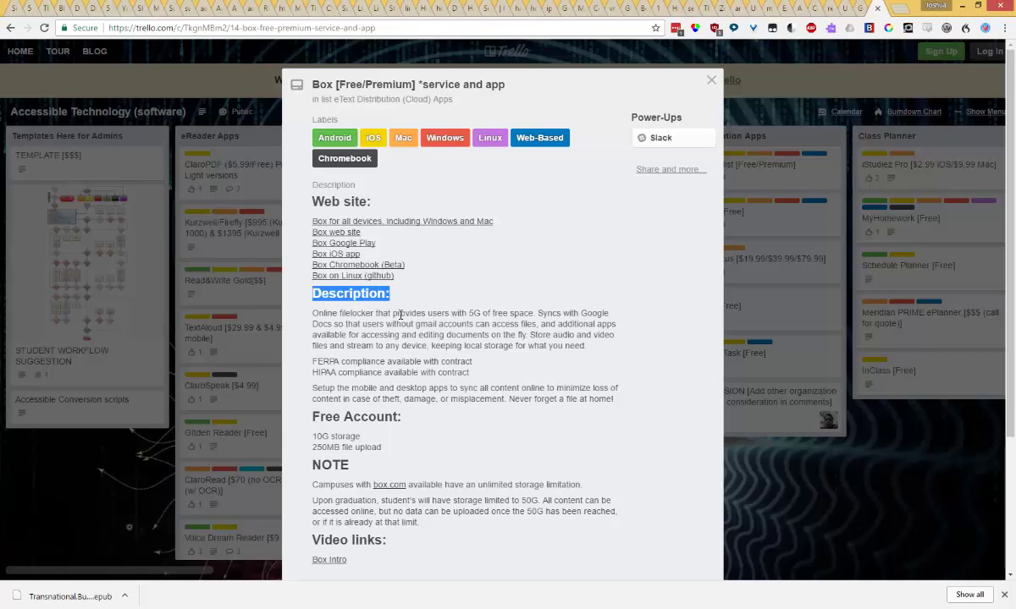
left_click_drag(296, 313, 618, 400)
Scroll down through the Free Account details to the Video links and the Box Intro link
scroll(377, 315, "down", 2)
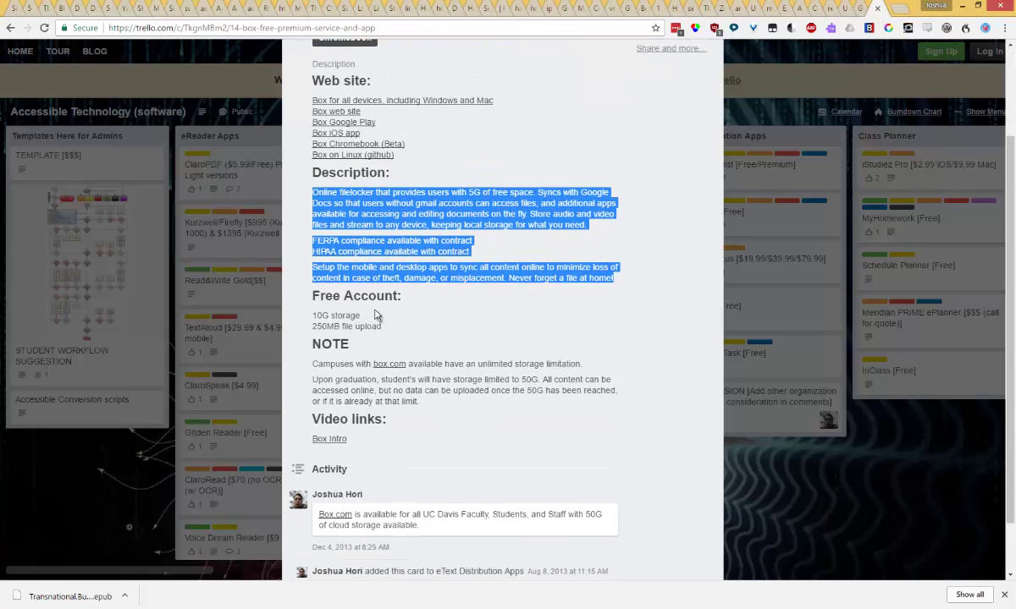
left_click_drag(298, 288, 389, 324)
scroll(388, 326, "down", 1)
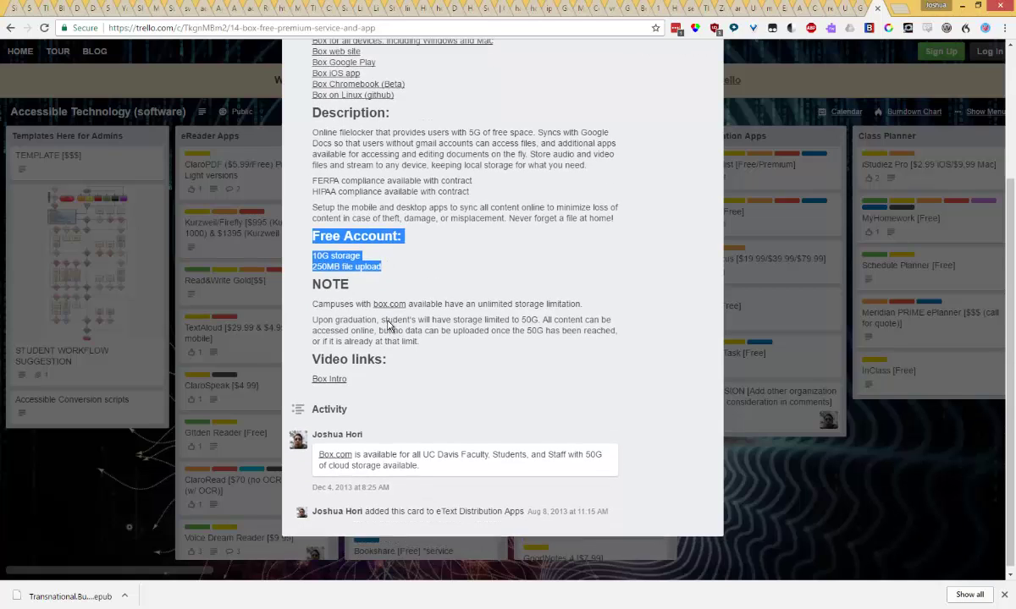
left_click_drag(313, 358, 411, 357)
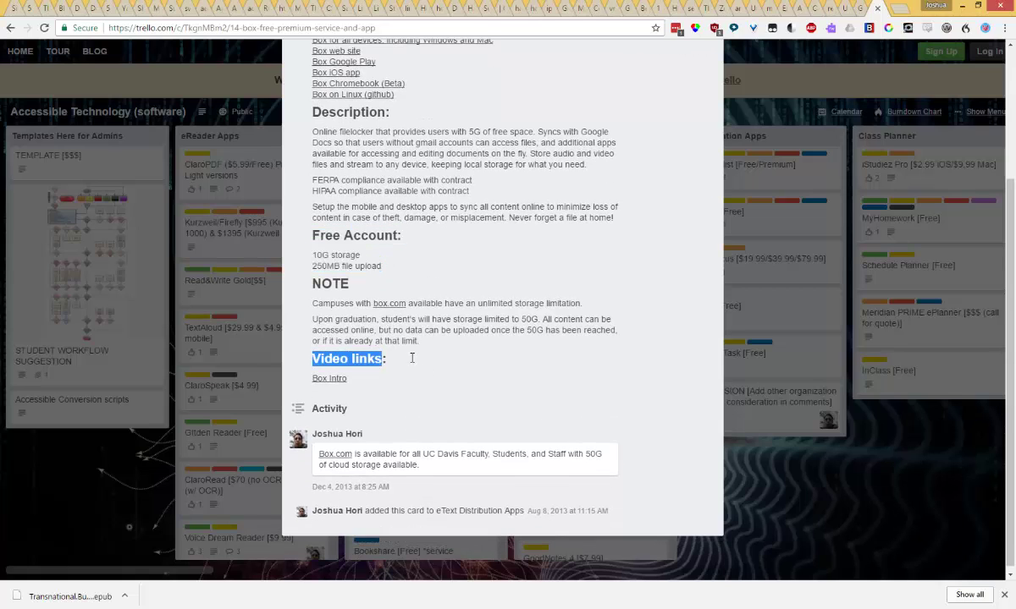
left_click_drag(364, 384, 309, 378)
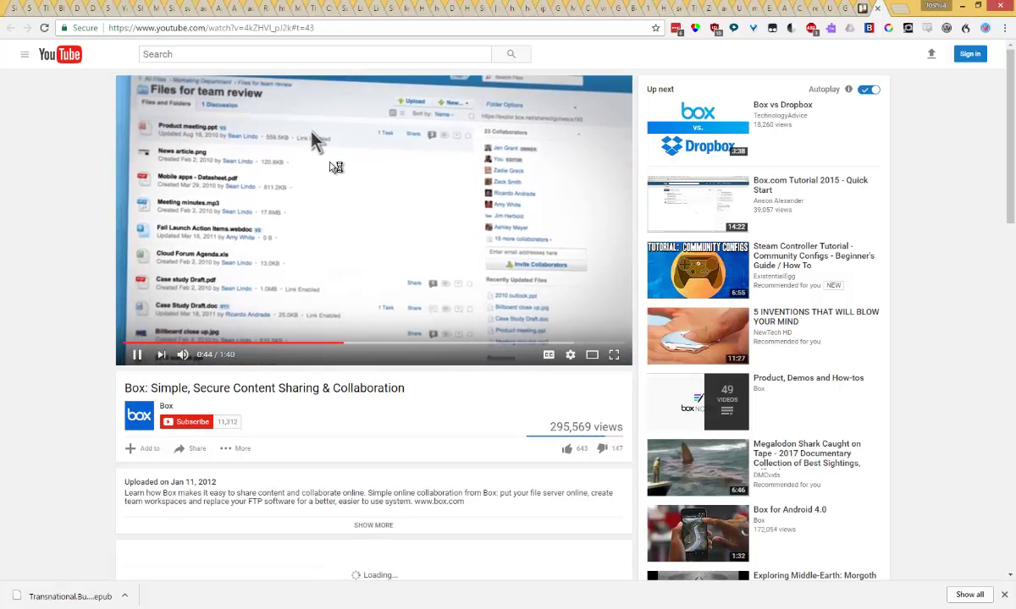
Close the YouTube Box intro video tab to get back to the Box card in Trello
left_click(878, 9)
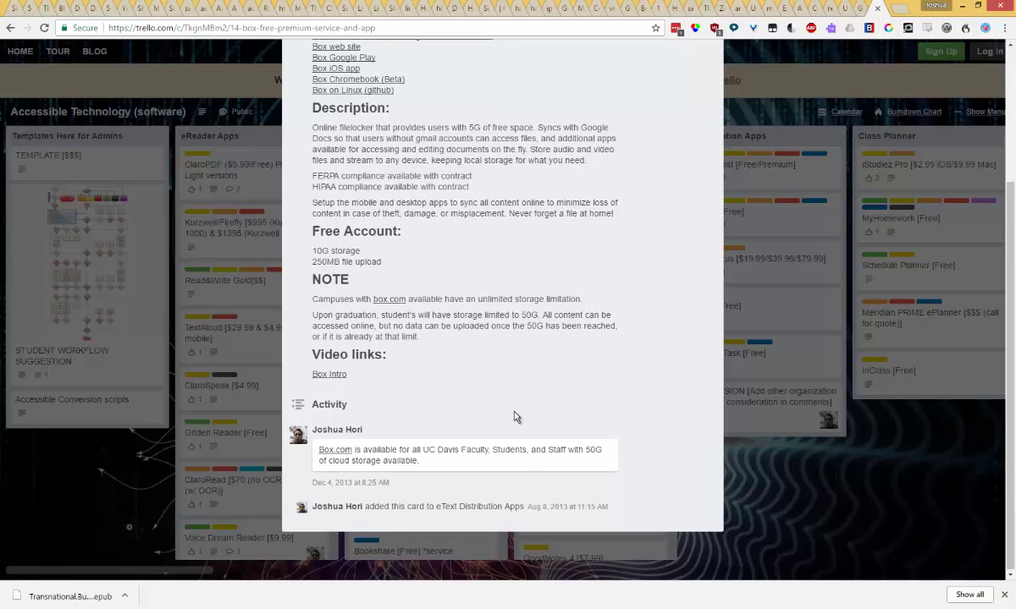
Scroll to the top of the Box [Free/Premium] card and close it
scroll(519, 463, "up", 2)
scroll(519, 463, "up", 1)
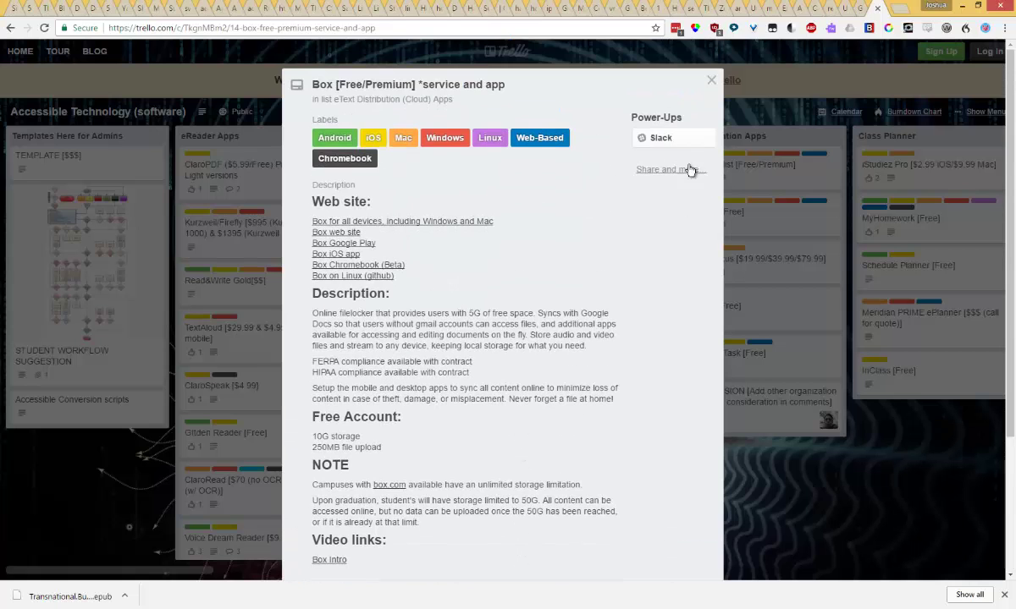
left_click(712, 82)
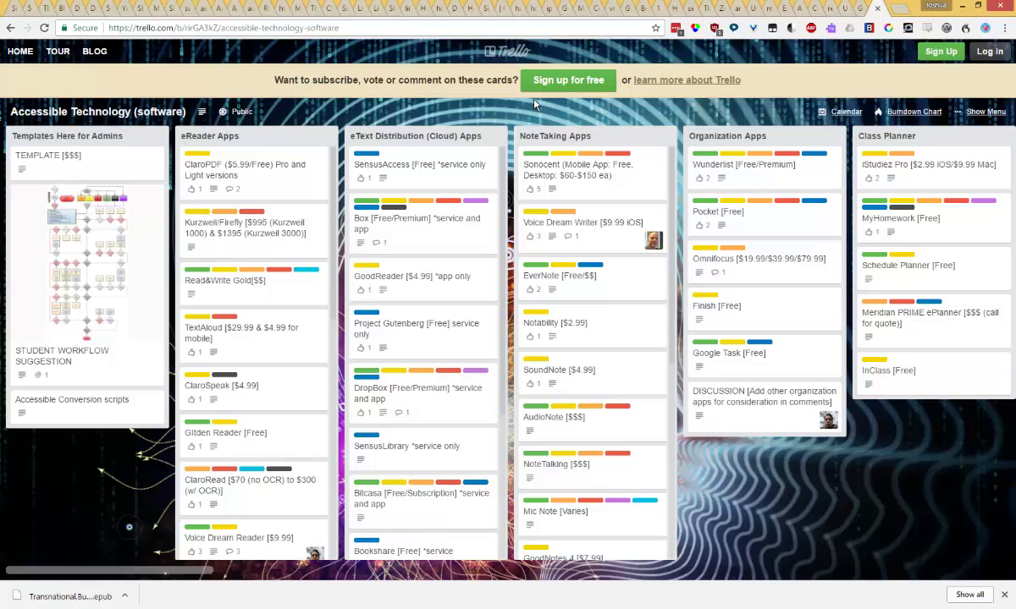
Go to Trello's login, choose Google sign-in, and enter the account's e-mail address
left_click(986, 54)
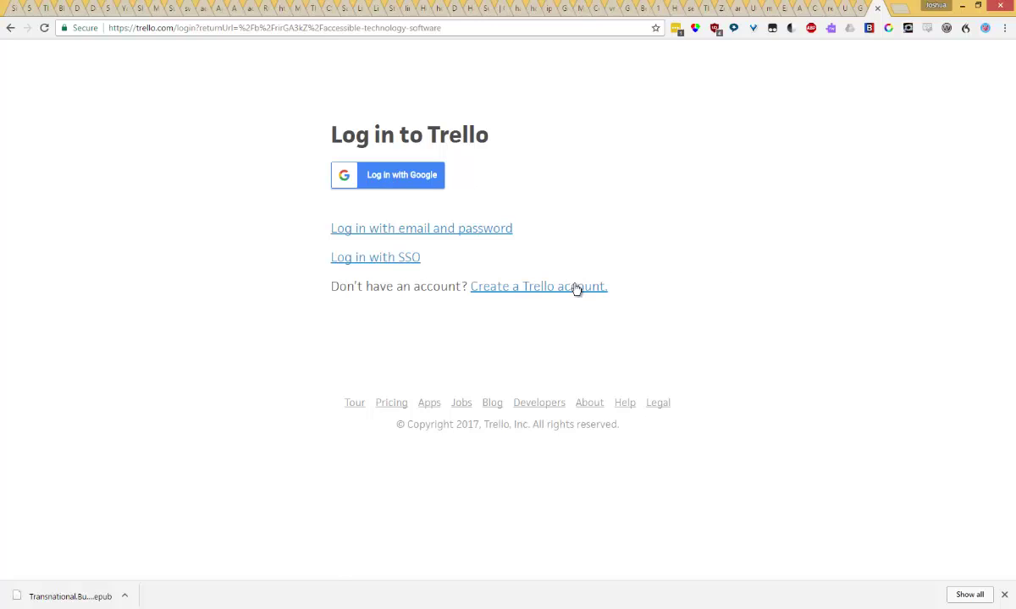
left_click(423, 186)
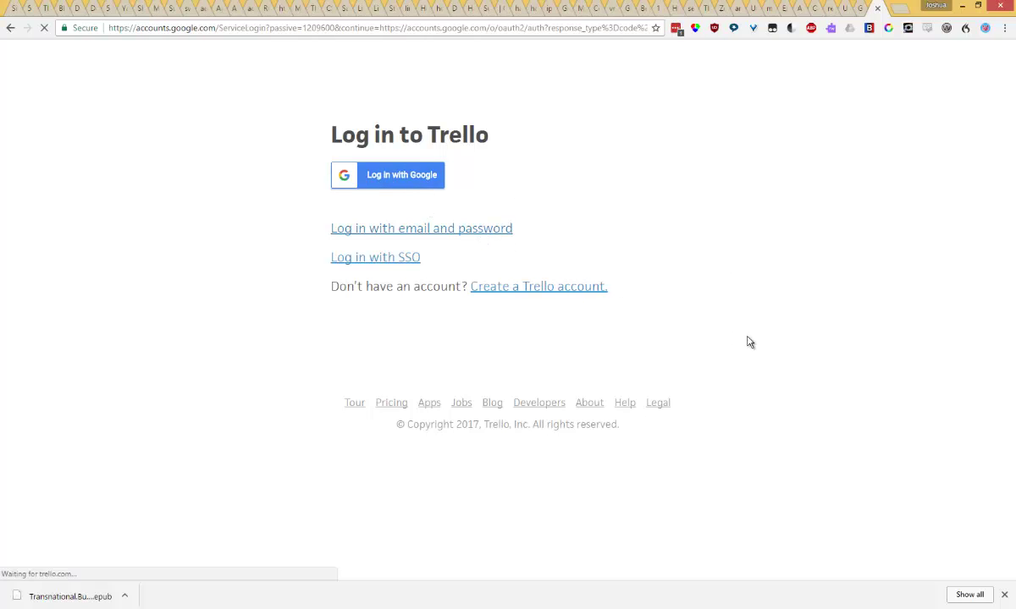
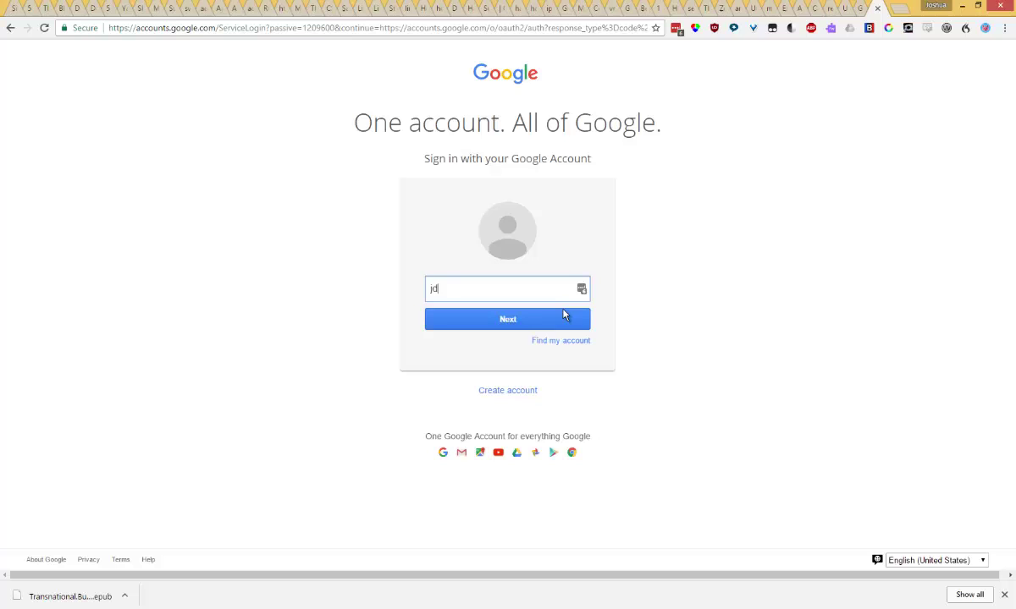
left_click(564, 318)
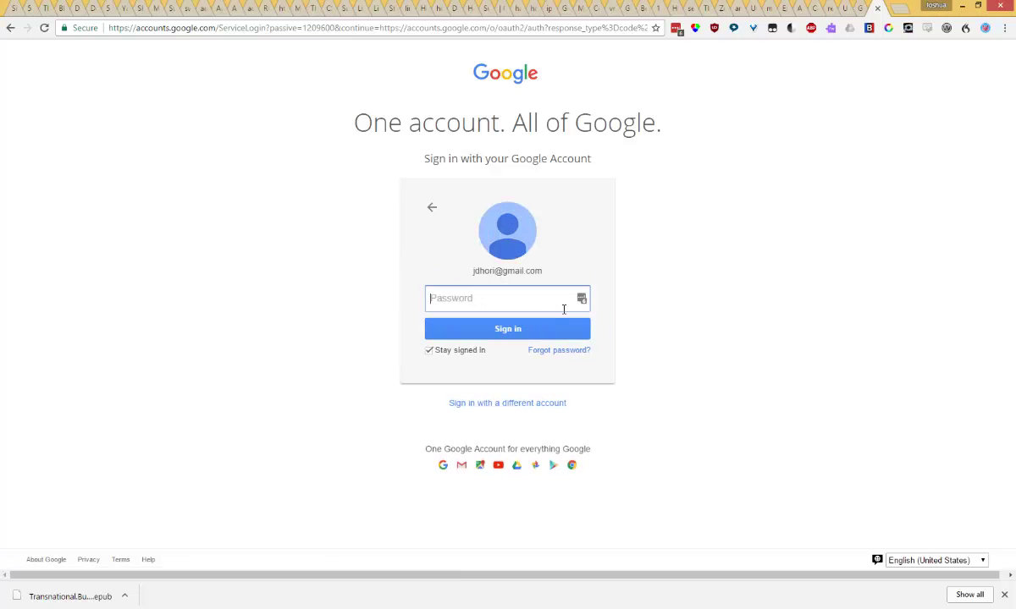
Submit the account password and the 2-Step Verification code
type("••••••••")
key("Return")
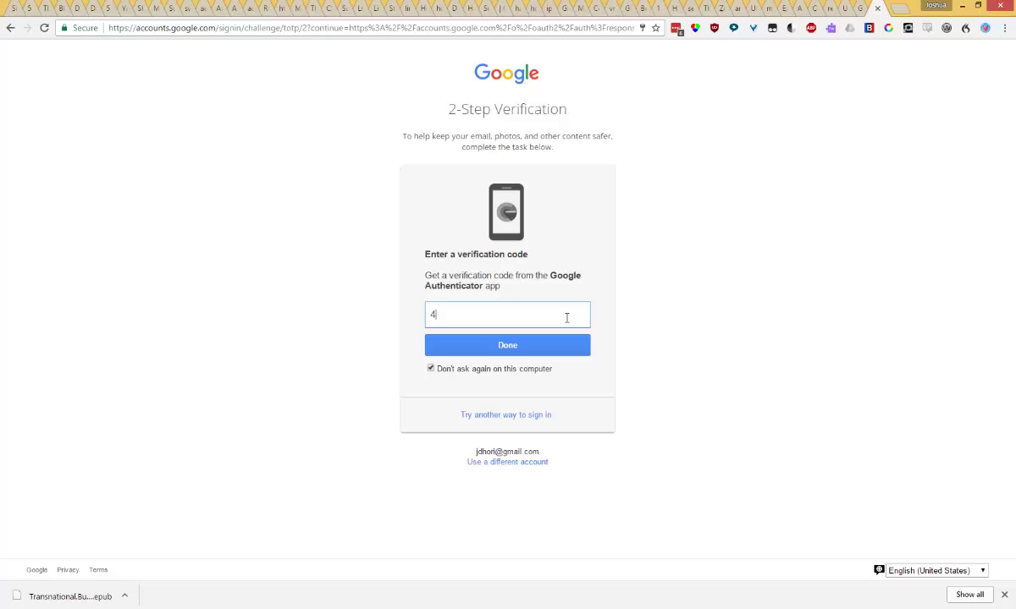
key("Return")
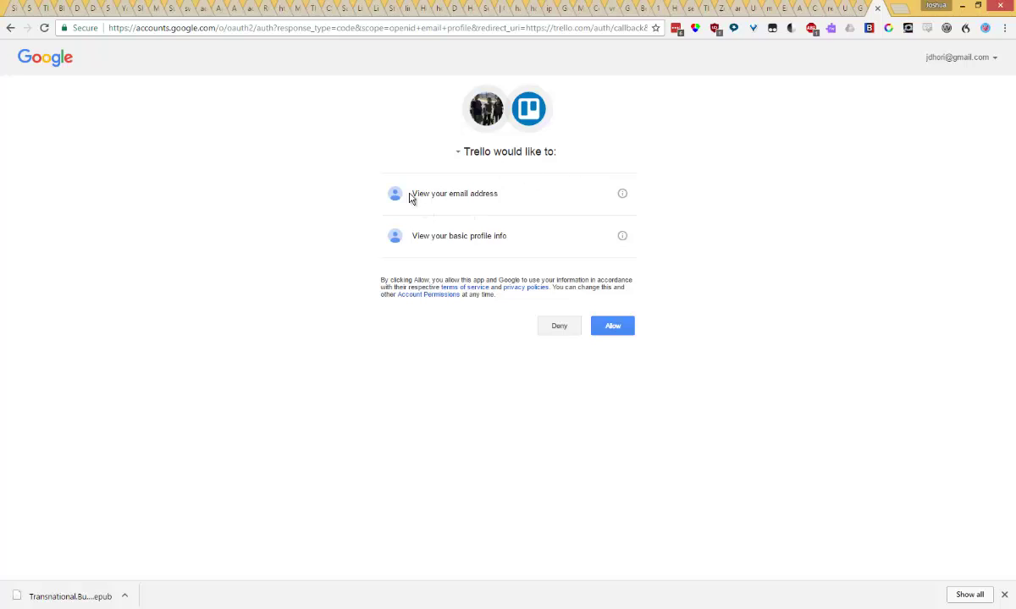
Review the email address and basic profile info permissions, then allow Trello access
left_click_drag(410, 195, 524, 198)
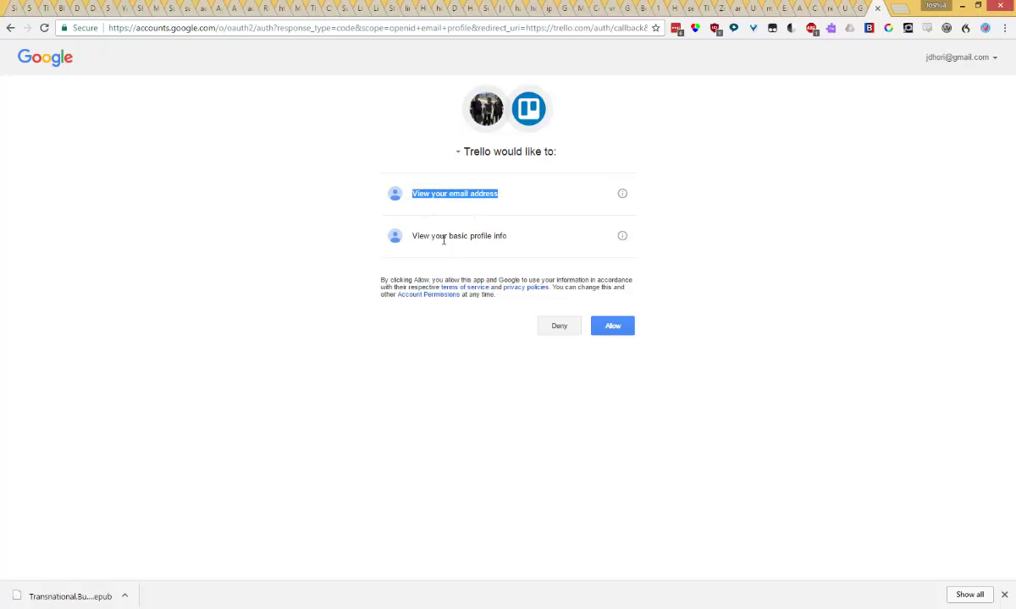
left_click_drag(410, 236, 559, 241)
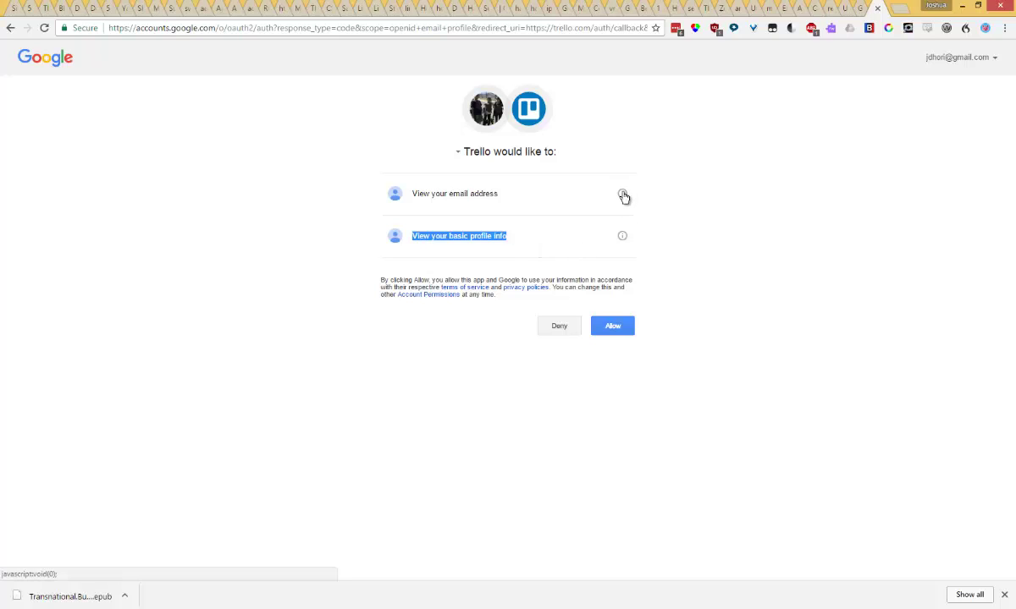
left_click(622, 194)
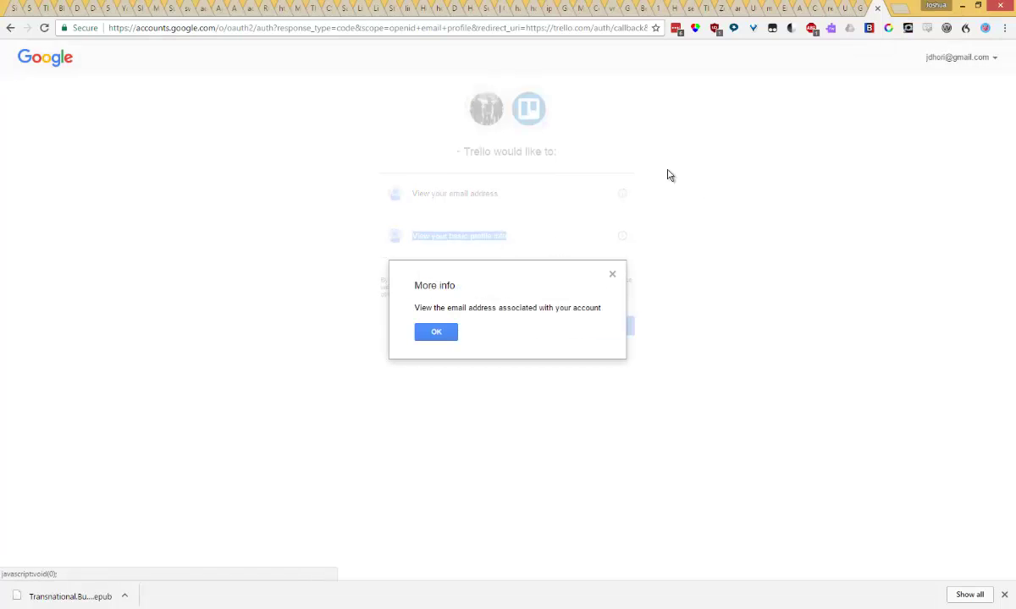
left_click(614, 278)
left_click(615, 279)
left_click(623, 236)
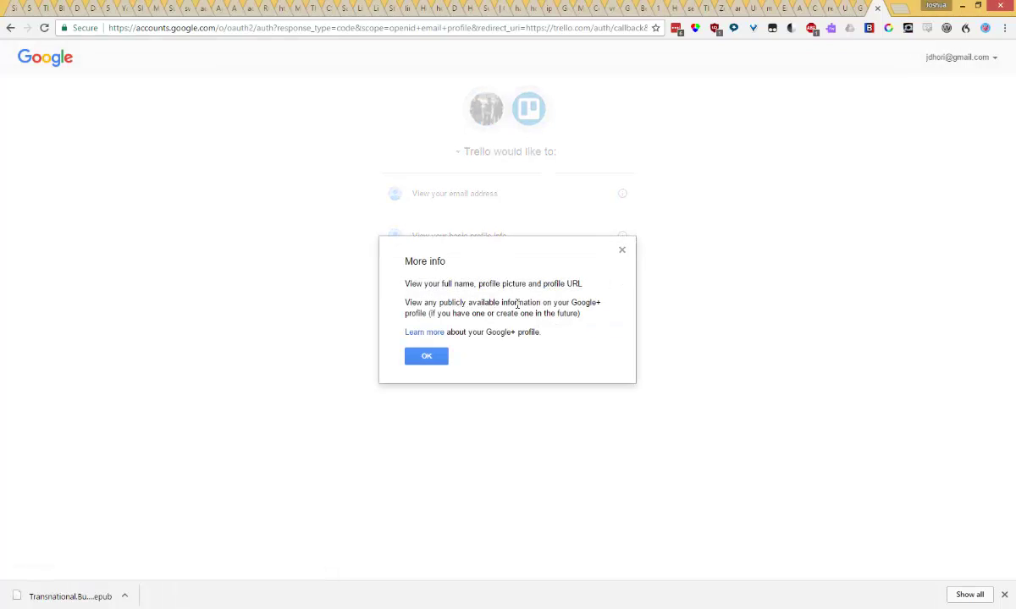
left_click(441, 356)
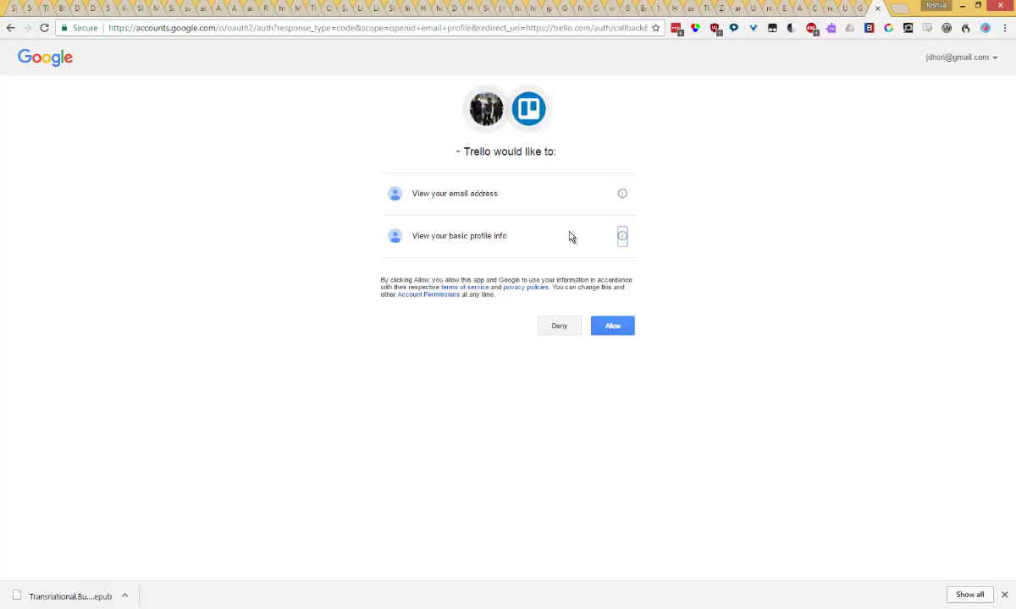
left_click(617, 327)
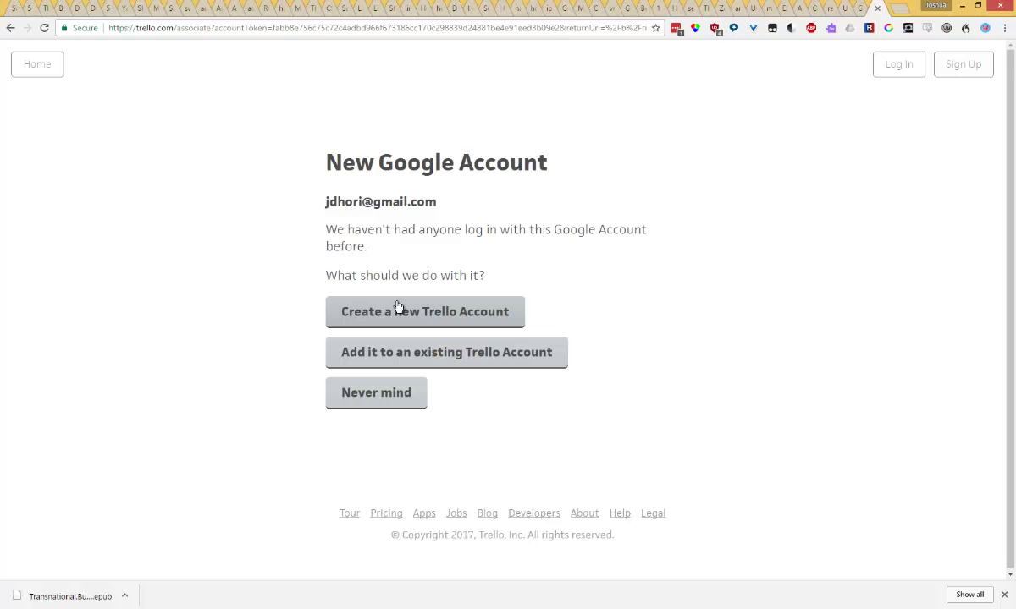
Create a new Trello account, hide the board menu, and open the ClaroPDF ($5.99/Free) card
left_click(398, 312)
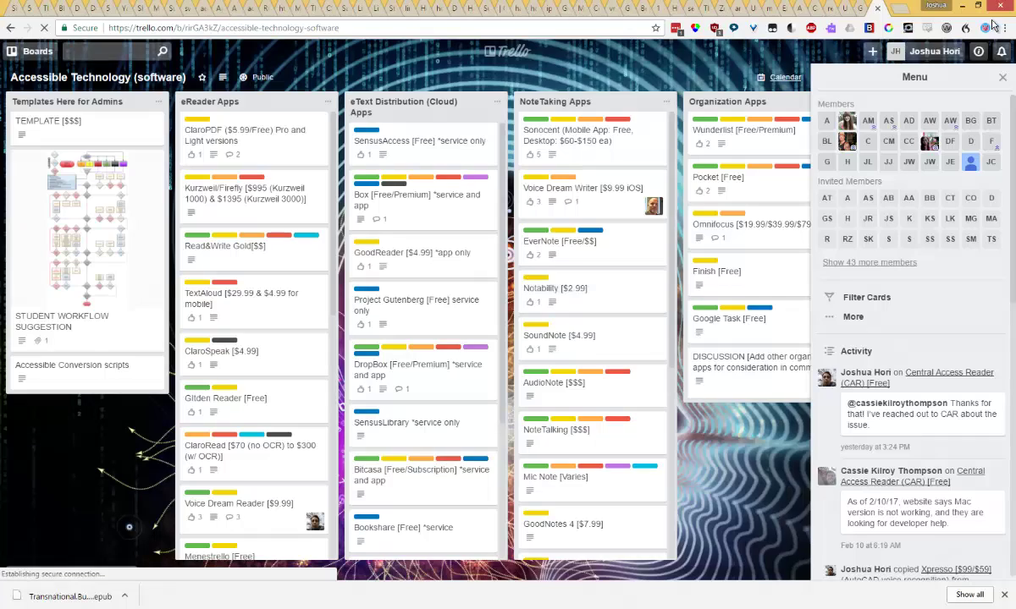
left_click(1002, 77)
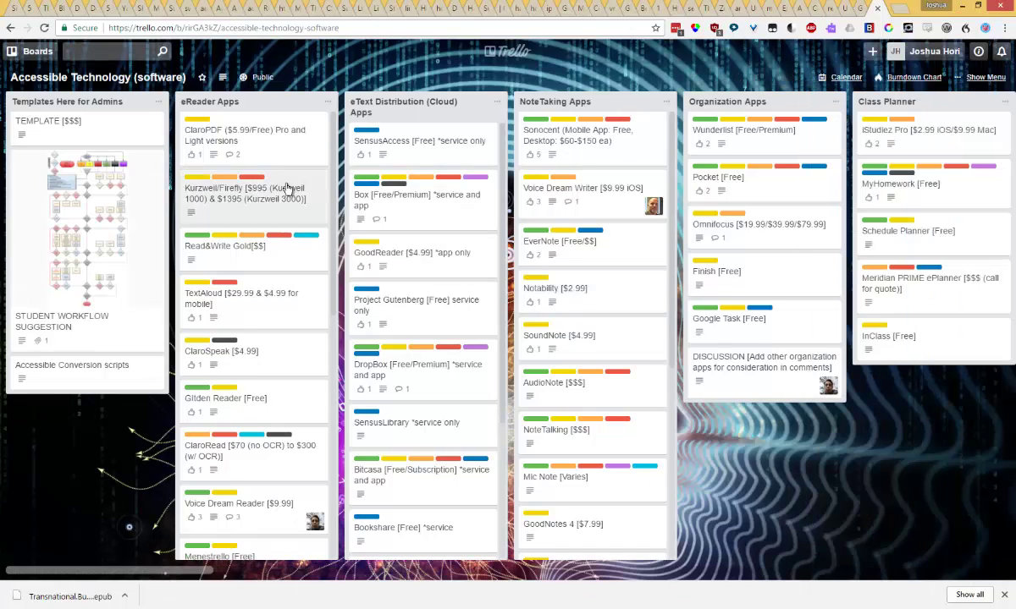
left_click(271, 153)
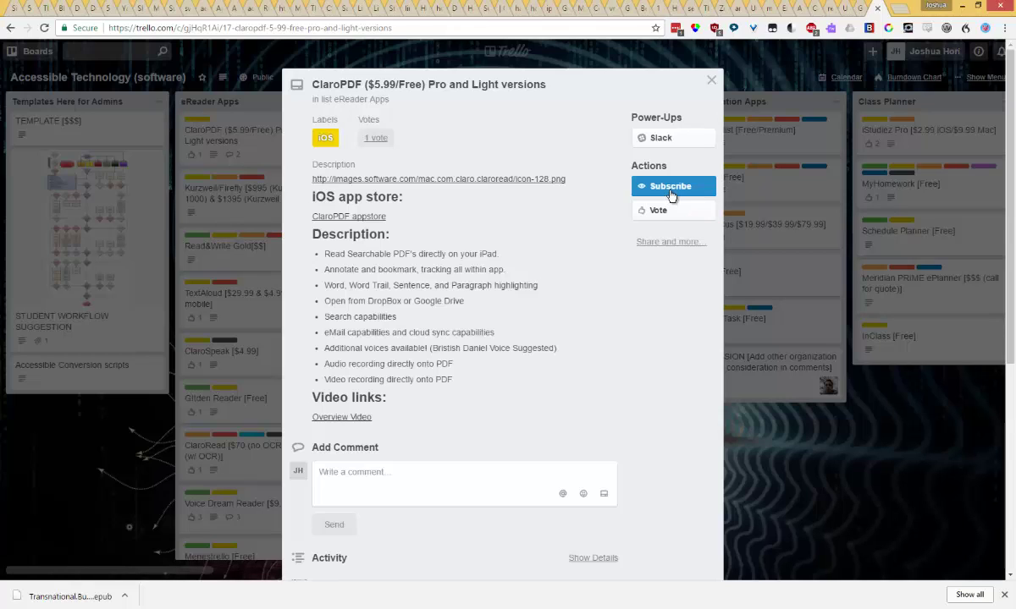
Type 'asdfasdfas' in the ClaroPDF comment box, delete it unposted, and close the card
left_click(458, 474)
type("asdfasdfas")
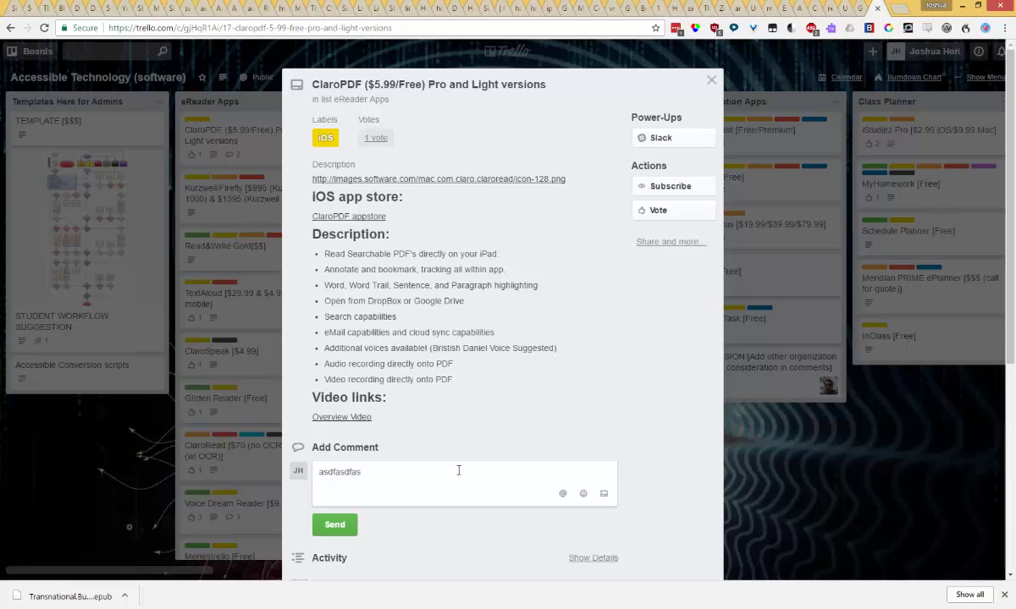
left_click_drag(458, 470, 239, 443)
key("BackSpace")
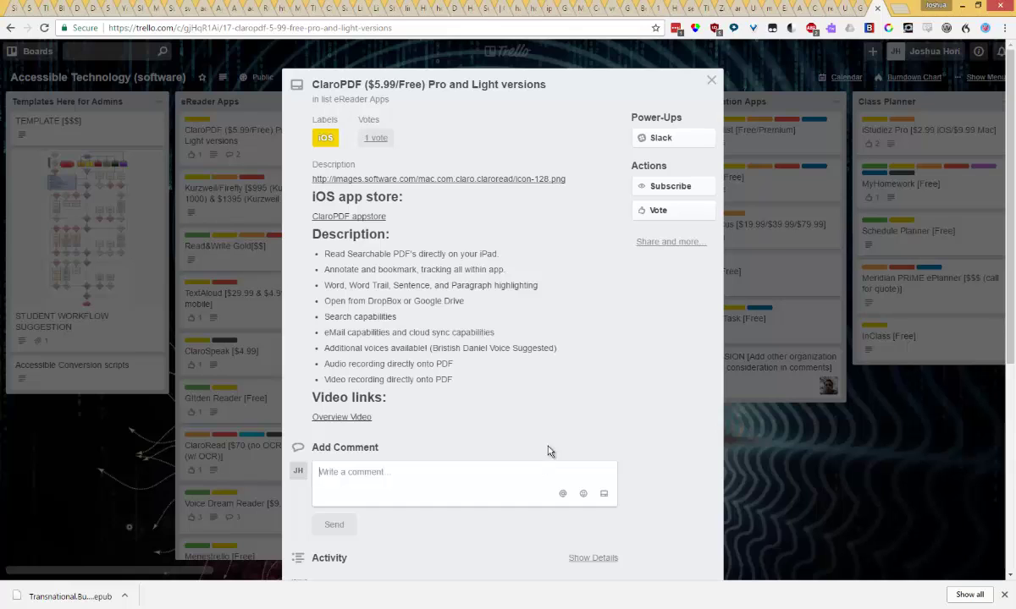
left_click(709, 82)
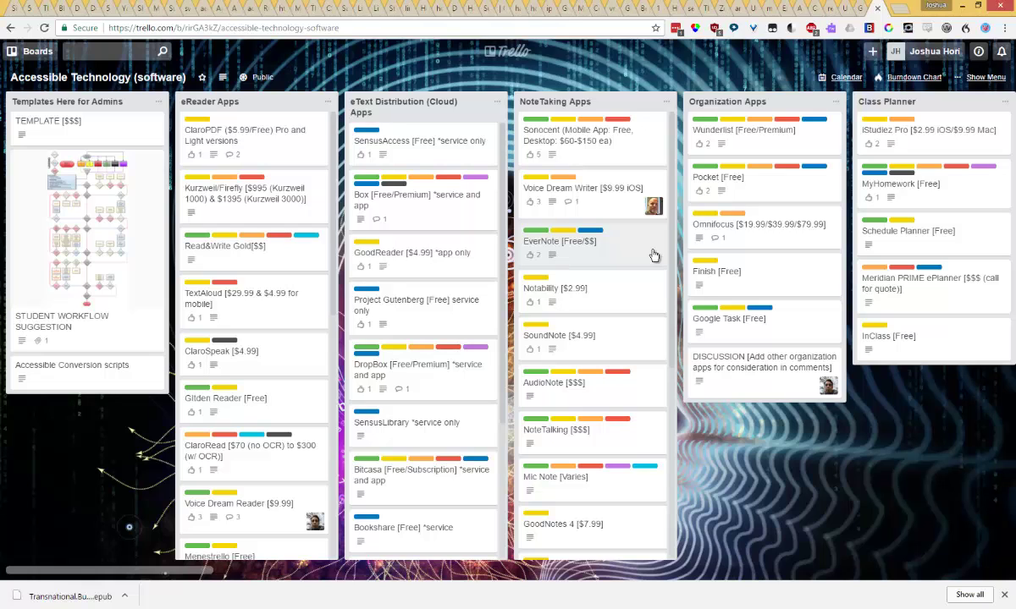
scroll(317, 284, "down", 10)
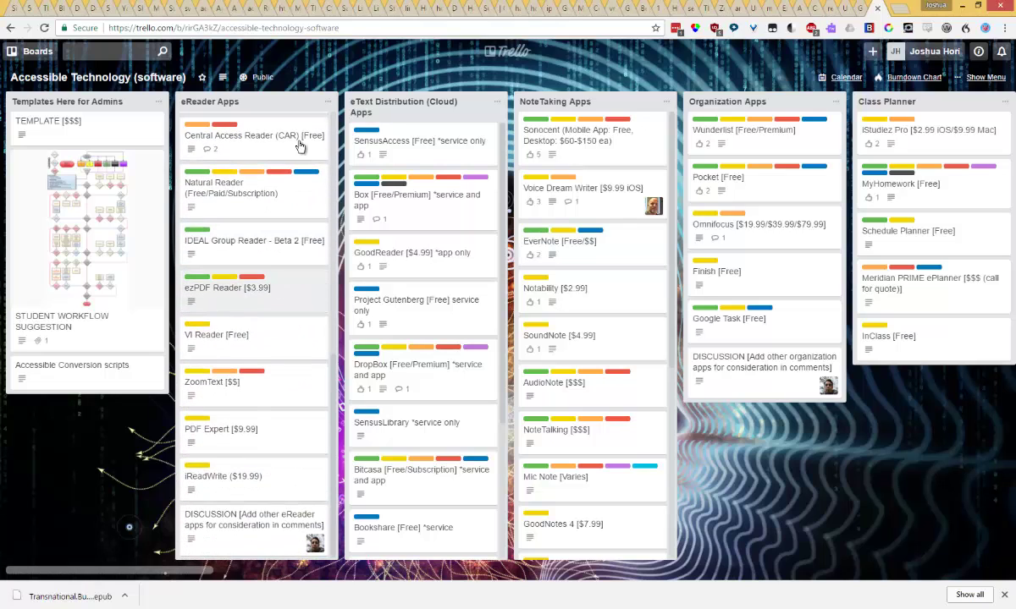
left_click(251, 526)
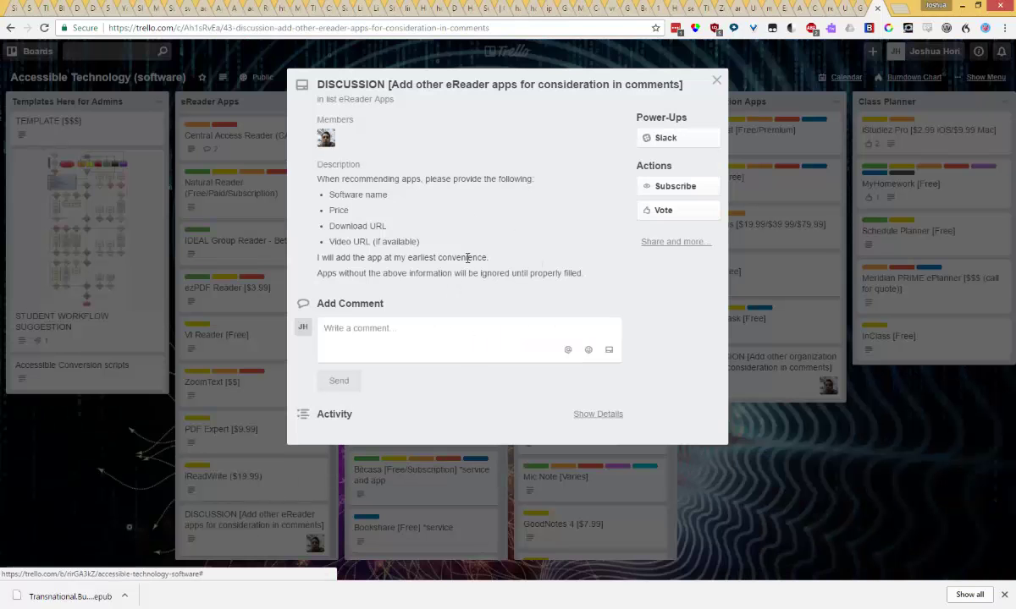
left_click(448, 336)
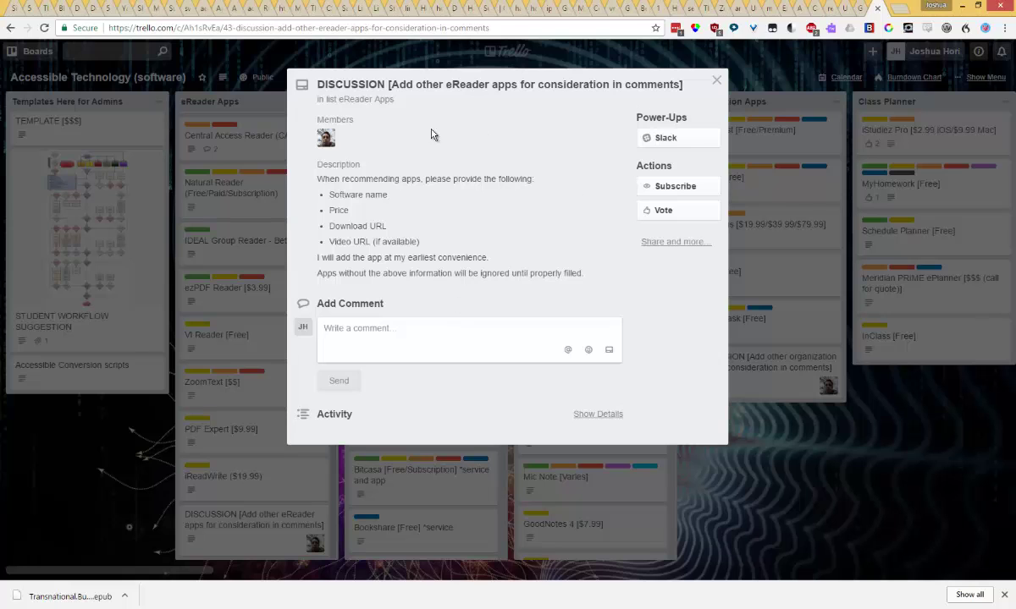
left_click(716, 80)
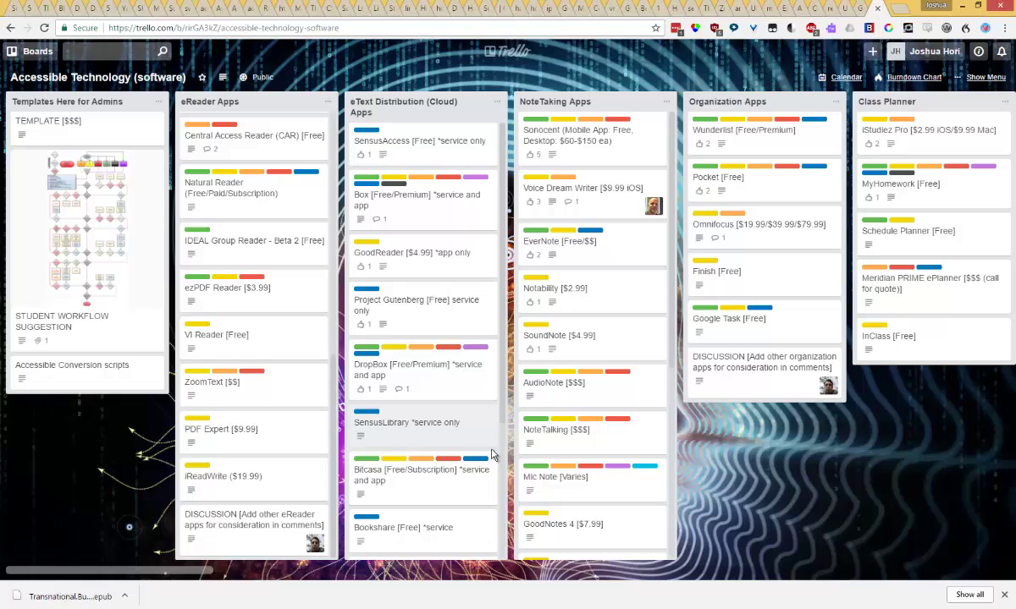
scroll(466, 453, "down", 3)
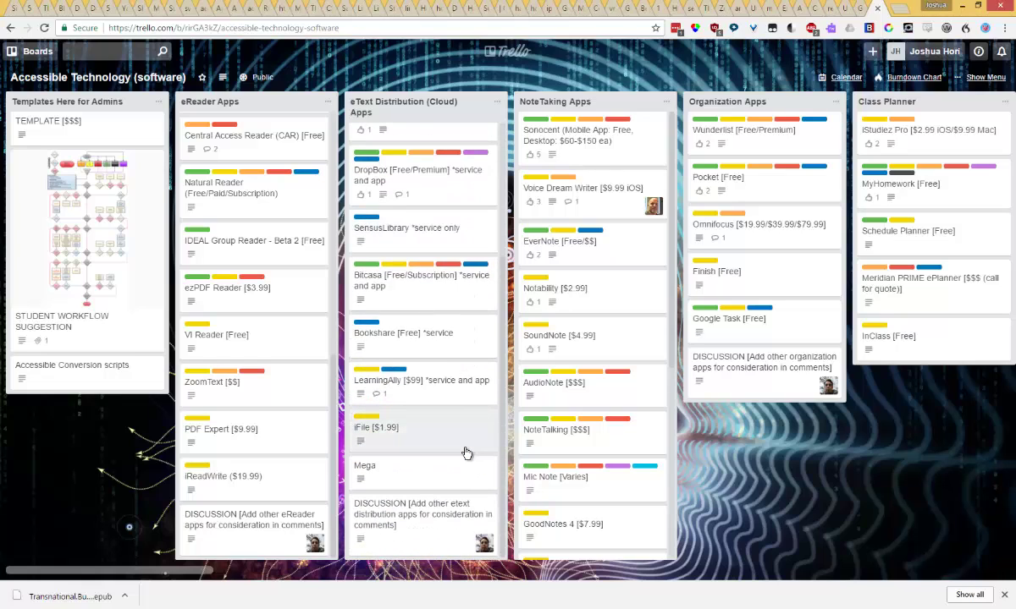